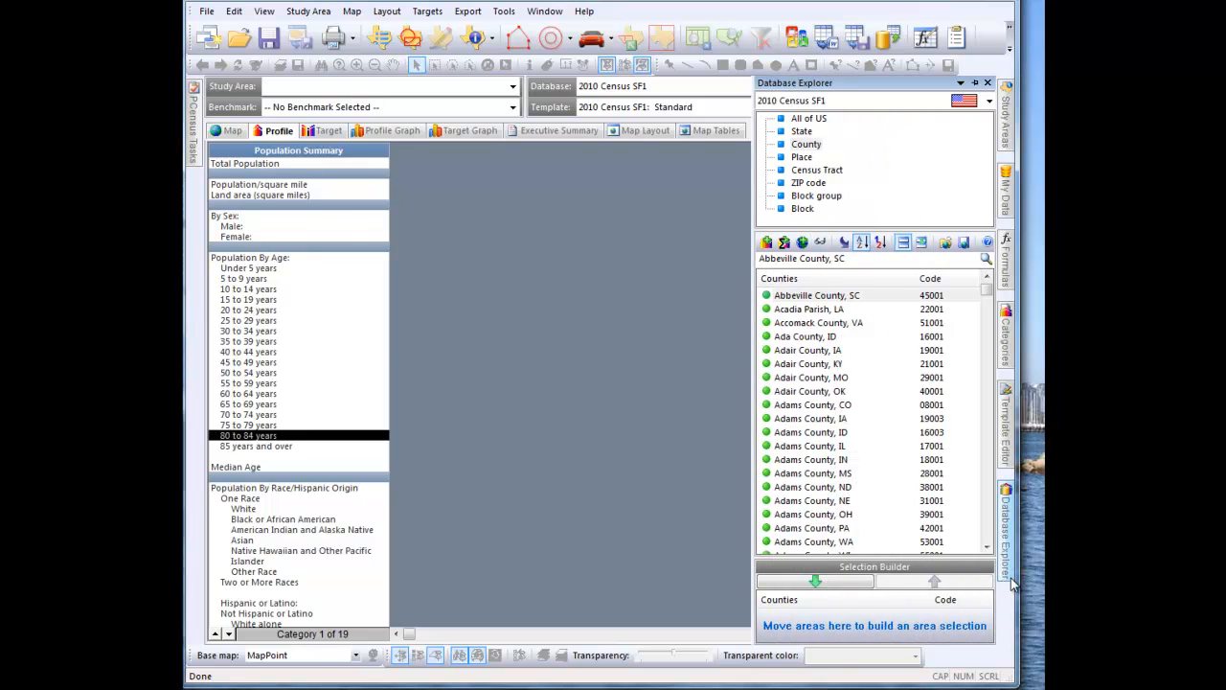
- Find Wake County, NC in the 2010 Census SF1 county list and profile it
click(841, 257)
text(wake)
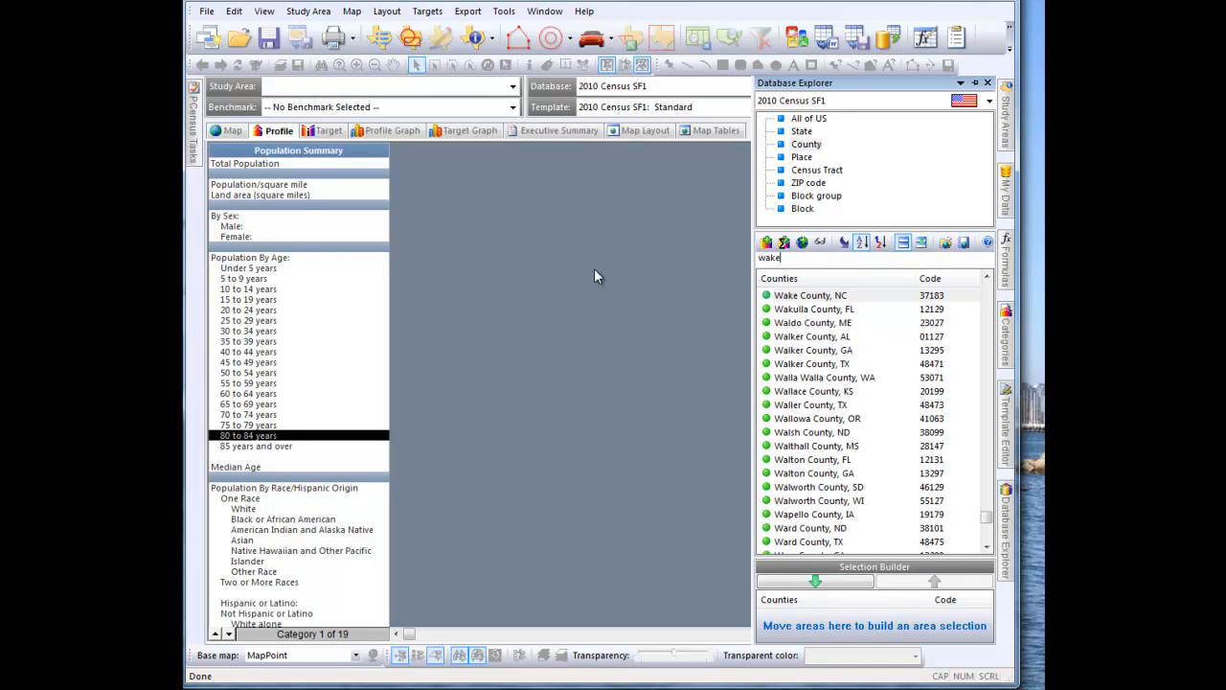
click(805, 296)
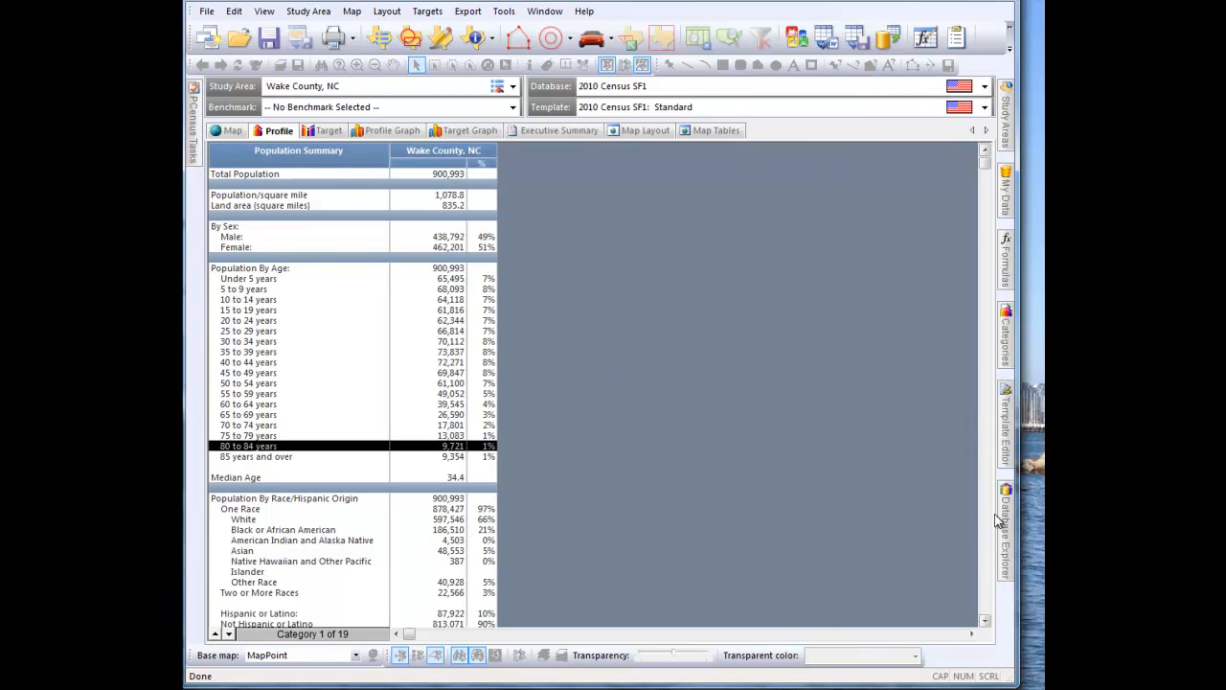
- Profile the Raleigh ZIP codes 27610, 27613 and 27615 as individual study areas from the Database Explorer
mouse_move(1010, 538)
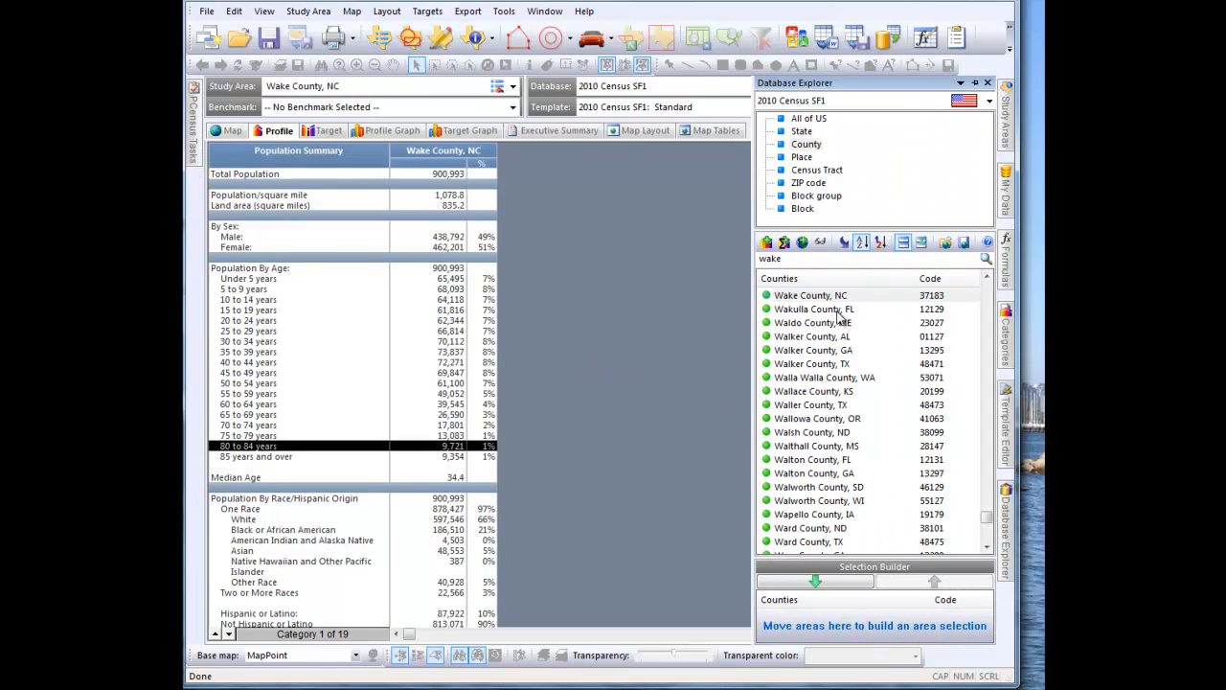
click(817, 186)
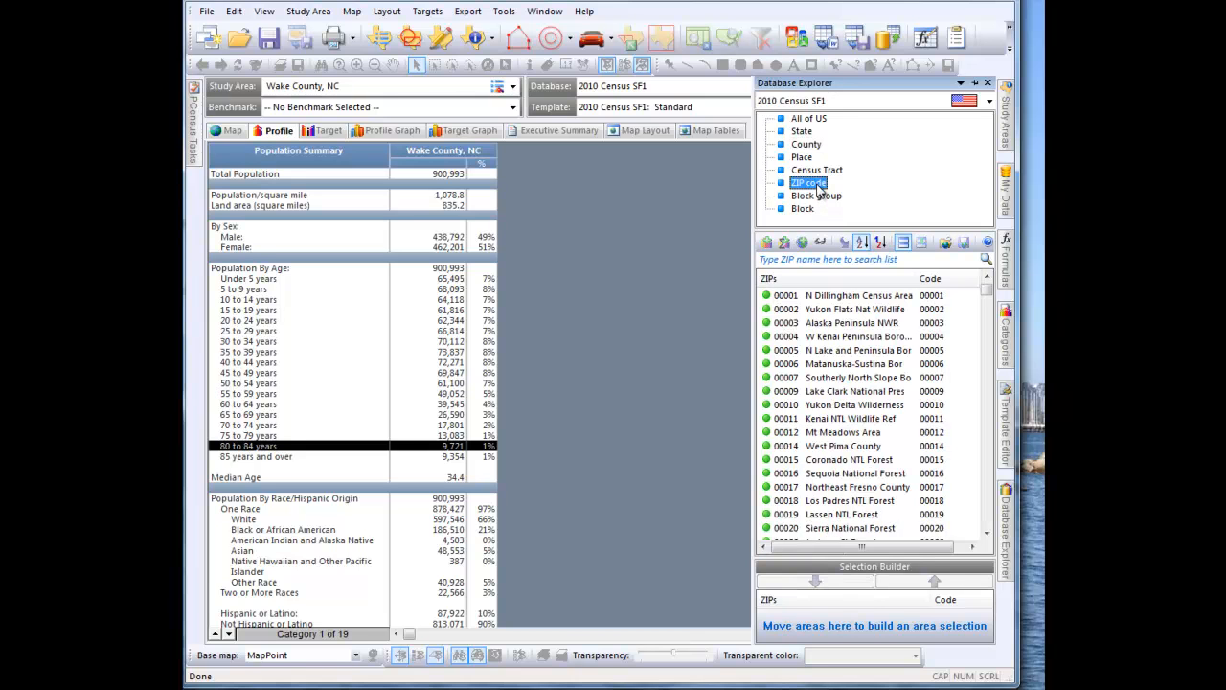
click(813, 257)
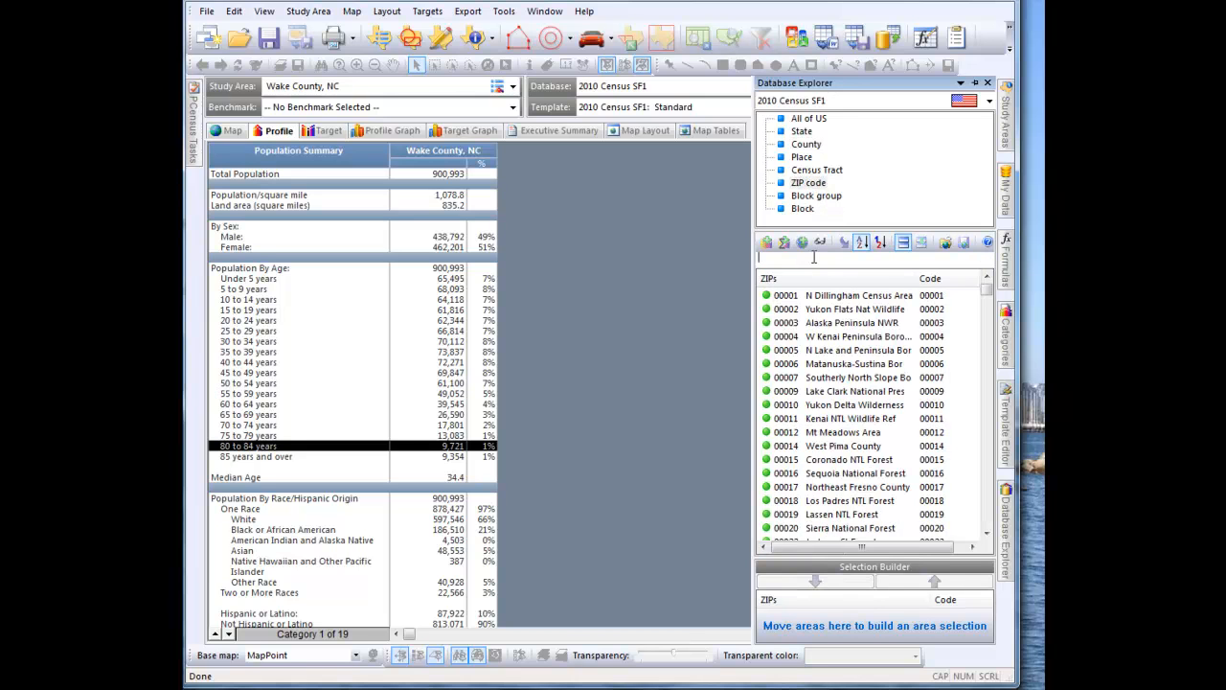
text(27)
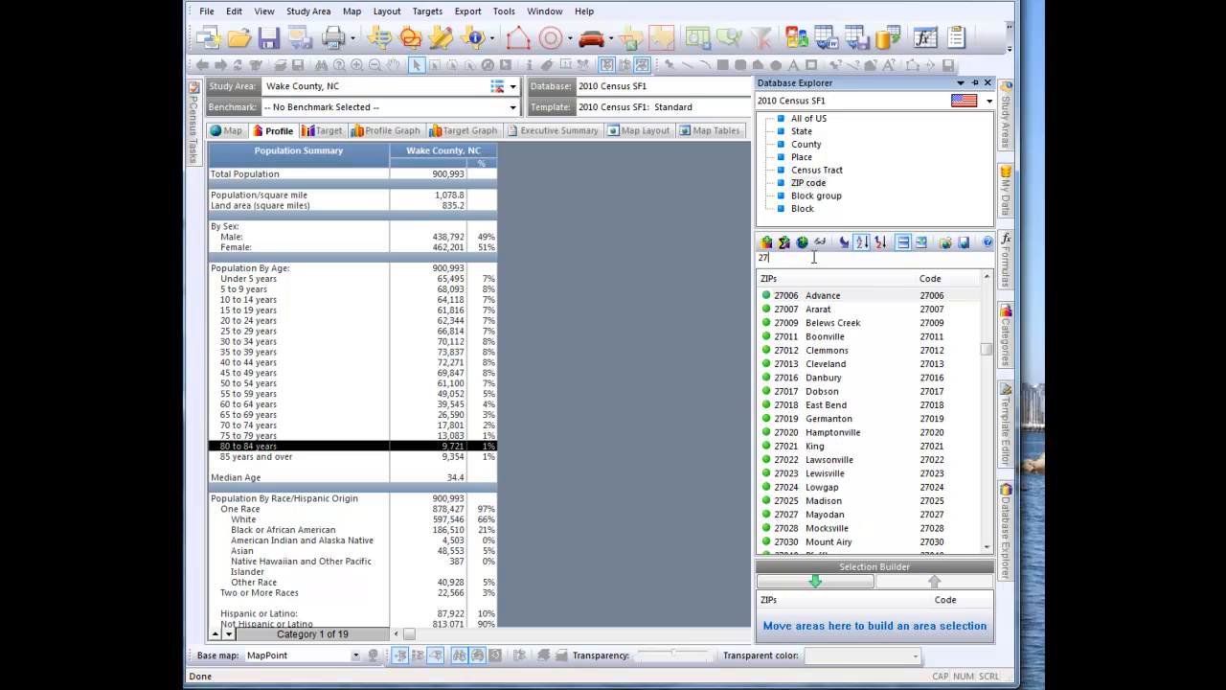
text(610)
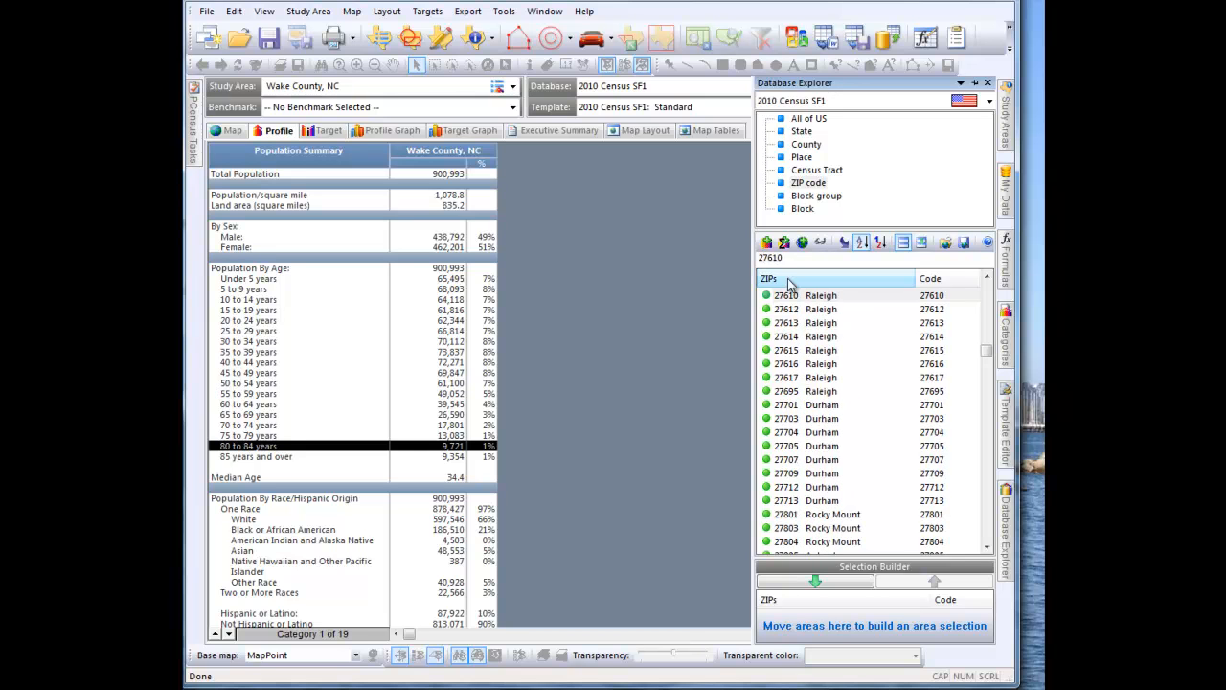
click(826, 297)
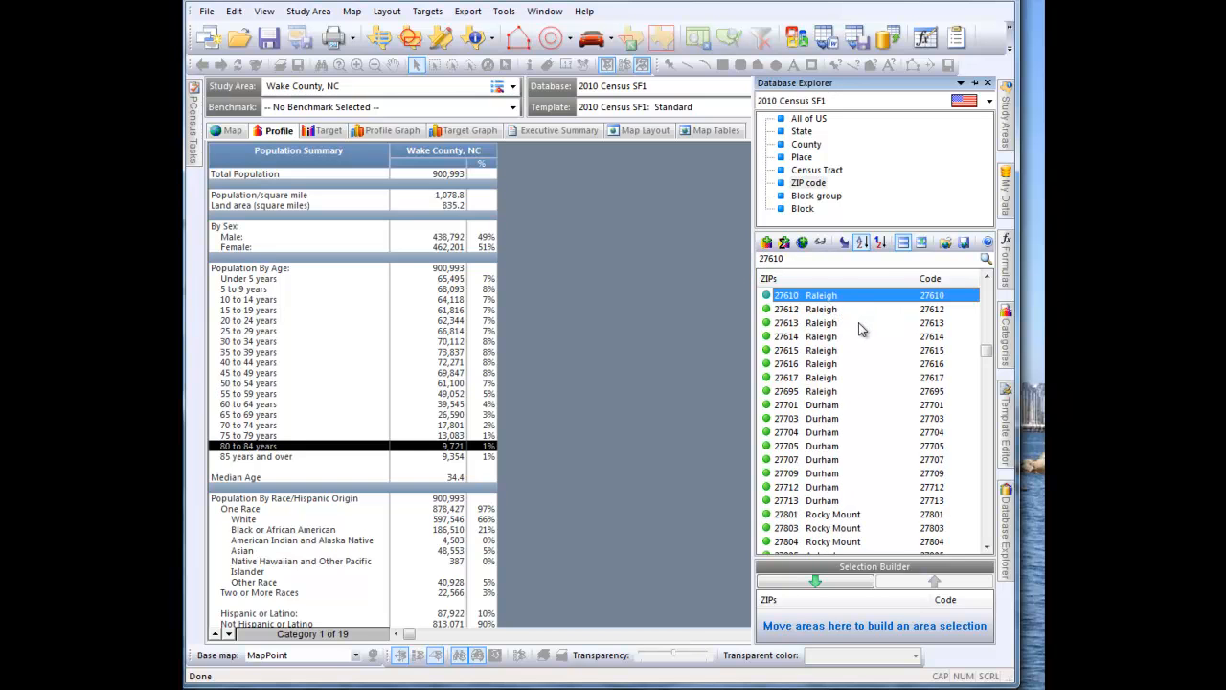
ctrl+click(822, 323)
ctrl+click(821, 352)
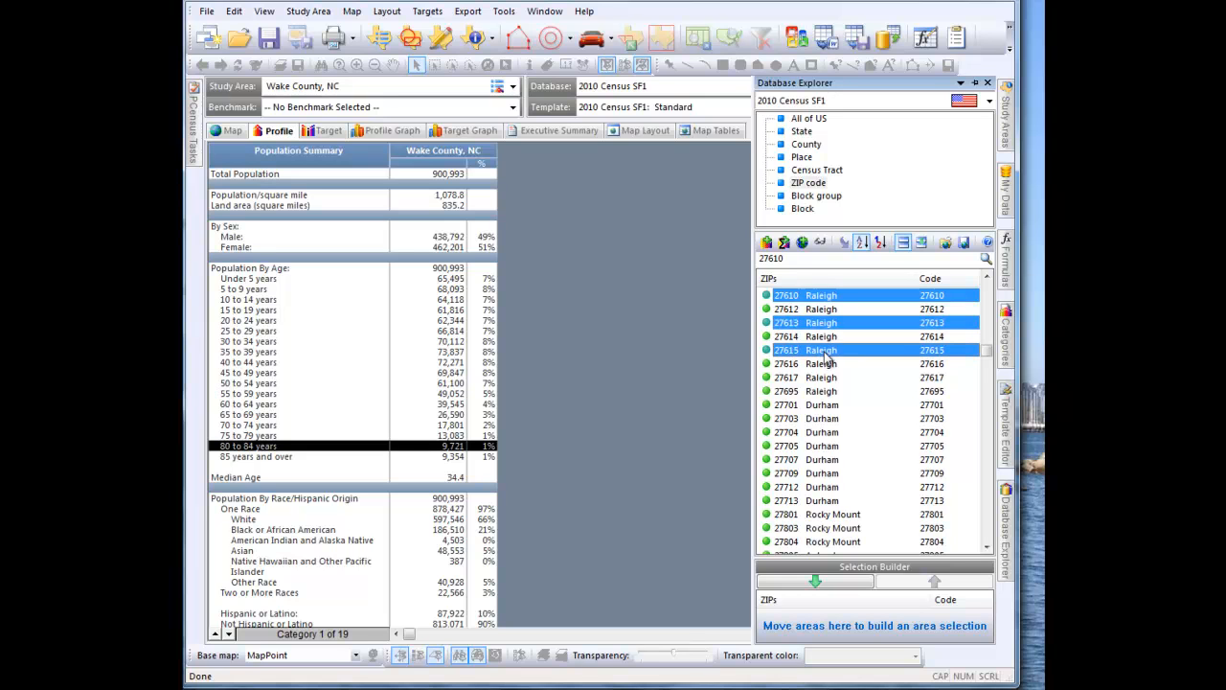
right_click(886, 357)
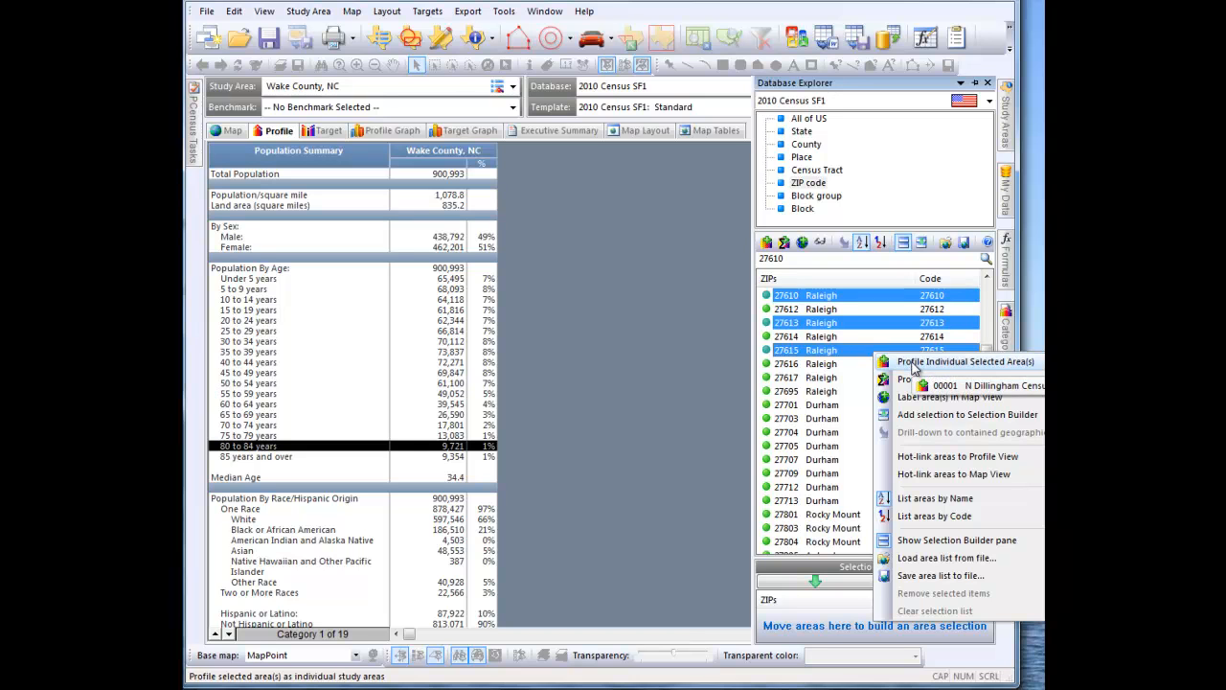
click(912, 363)
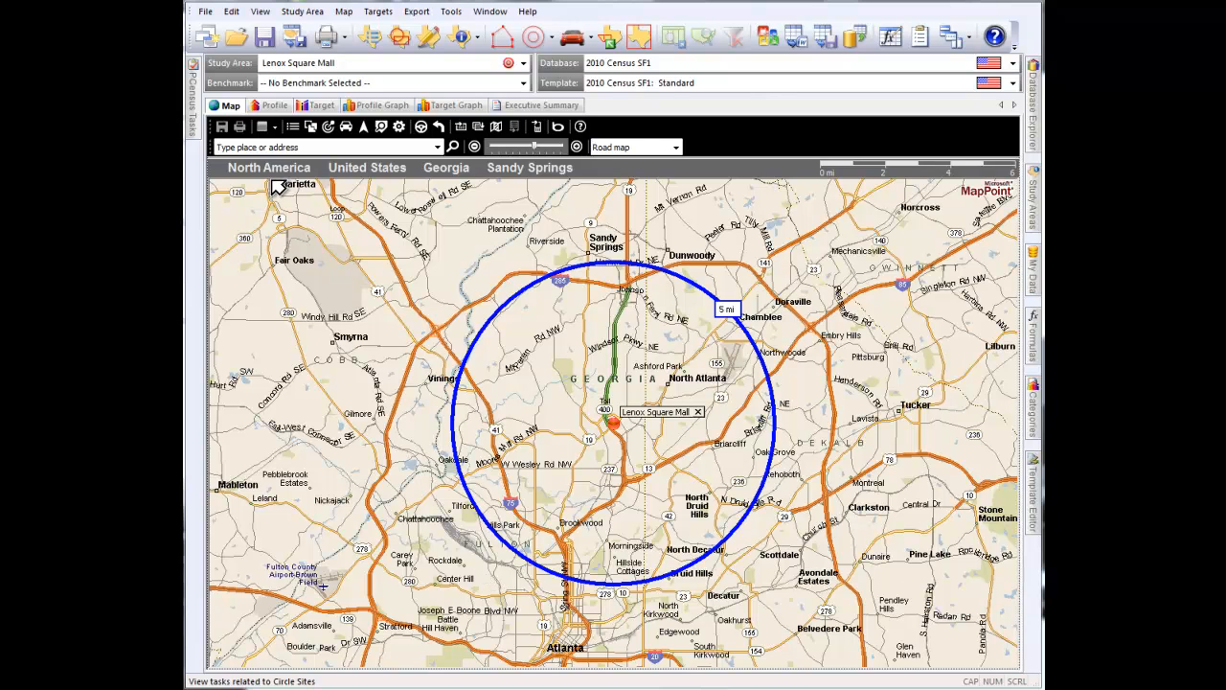
- Display the Lenox Square Mall profile and keep the PCensus Tasks pane open beside it
click(276, 108)
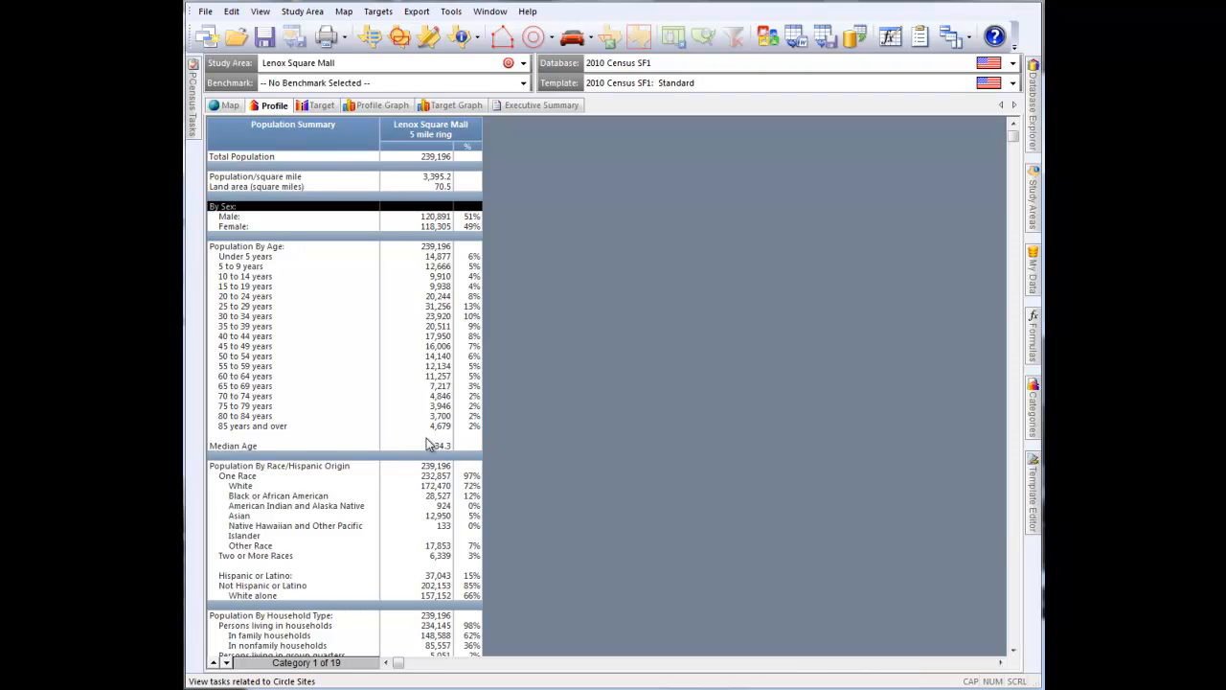
mouse_move(195, 132)
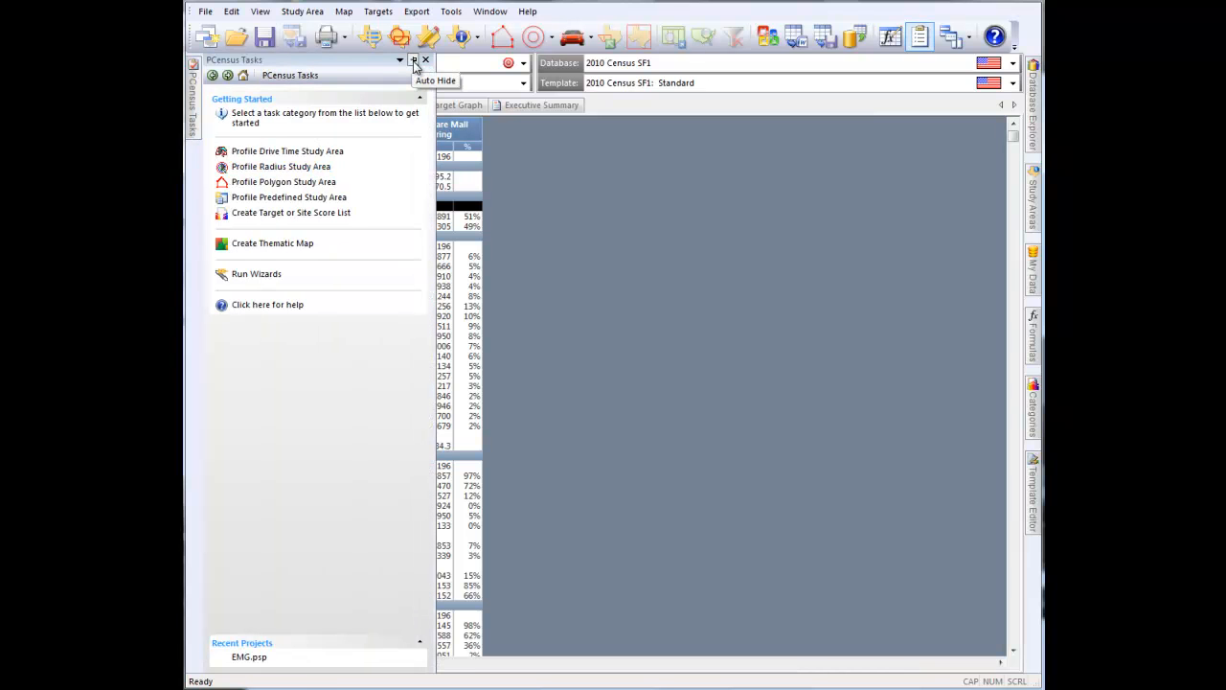
click(414, 61)
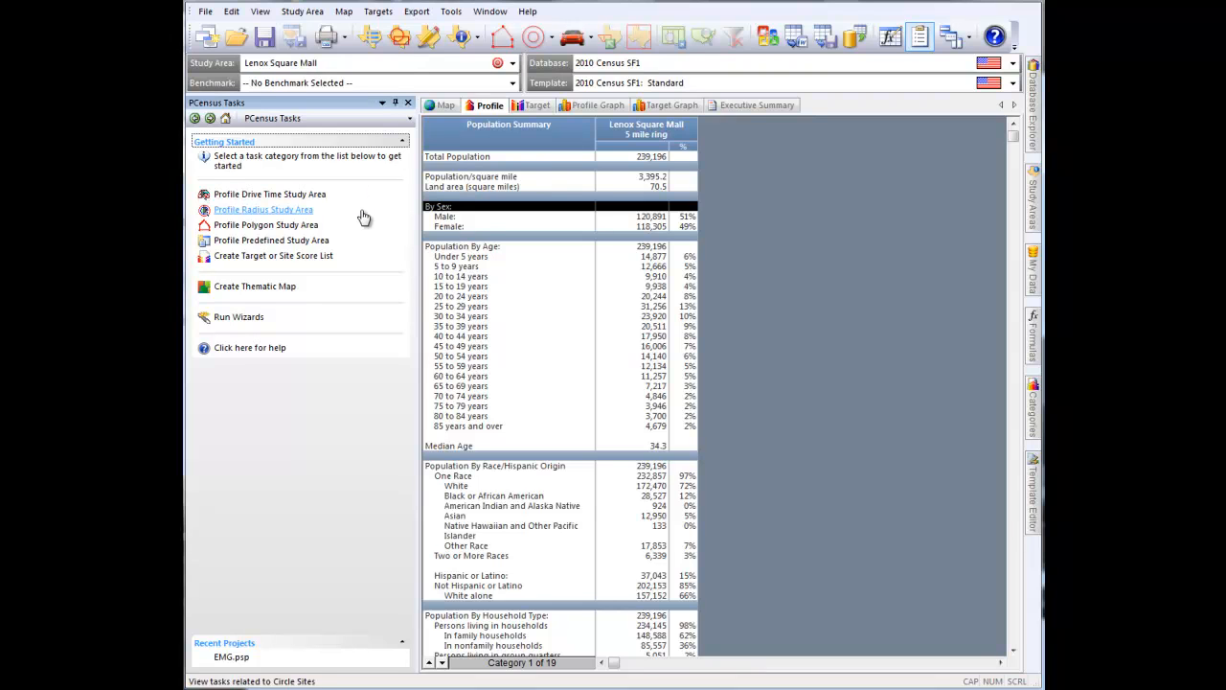
- Start the target list task and set its default target type to ZIP code
click(279, 256)
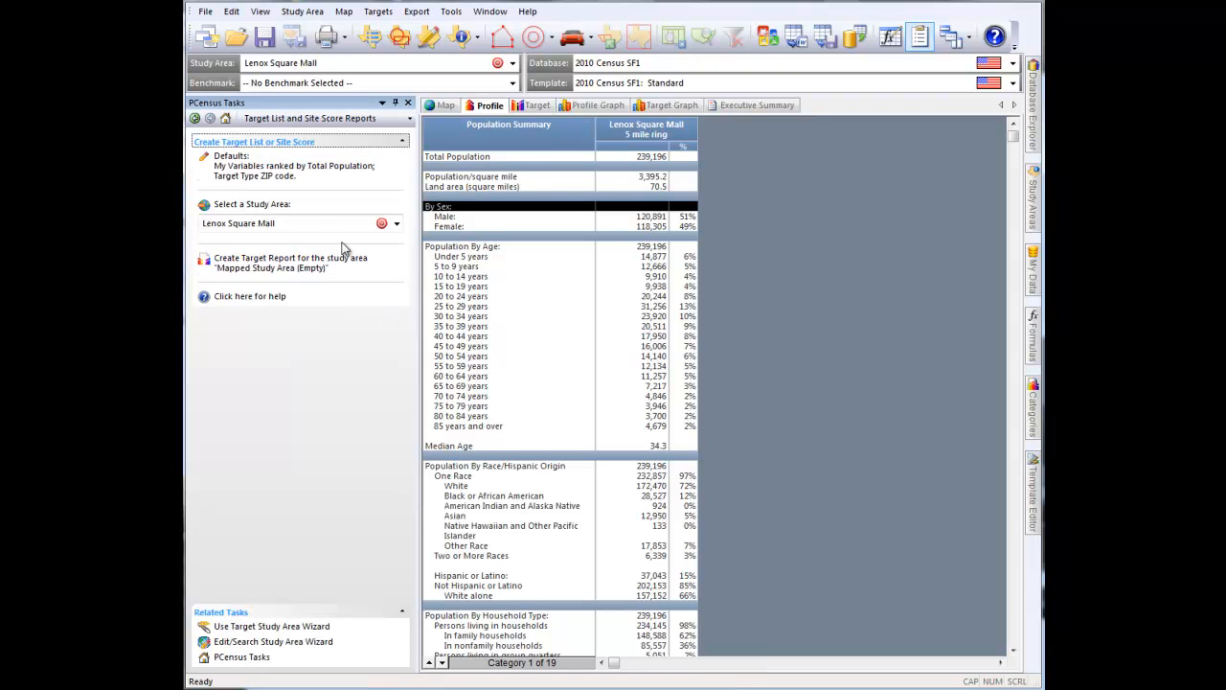
click(252, 176)
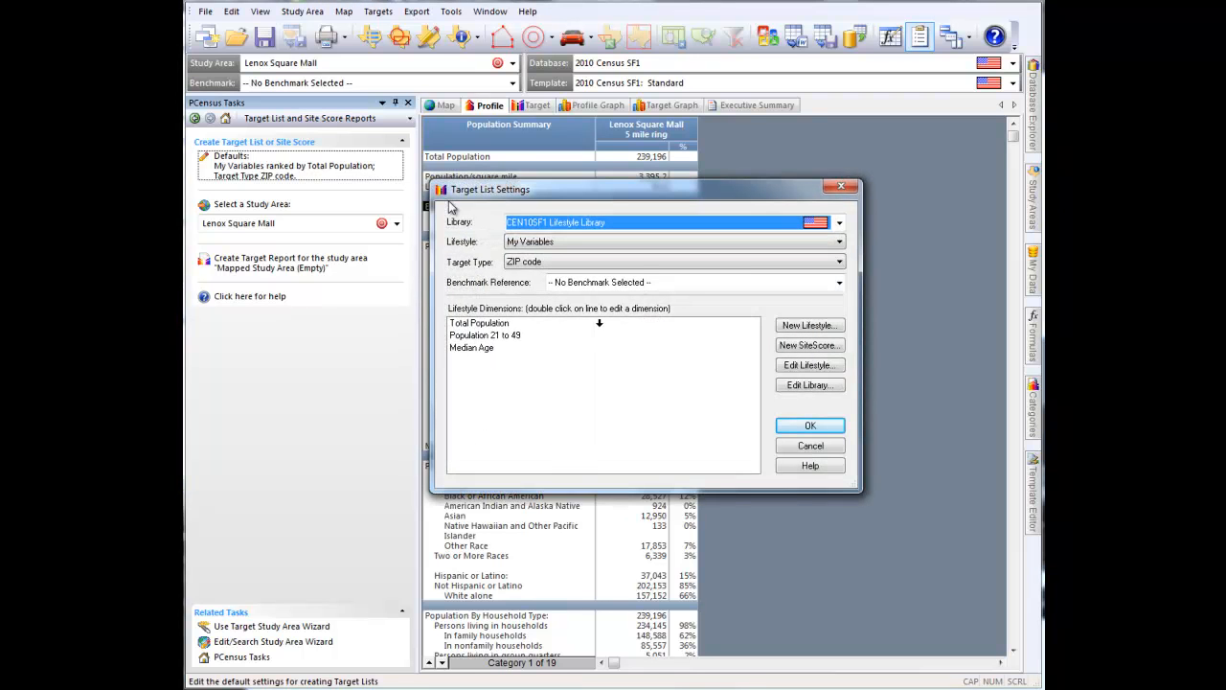
click(839, 265)
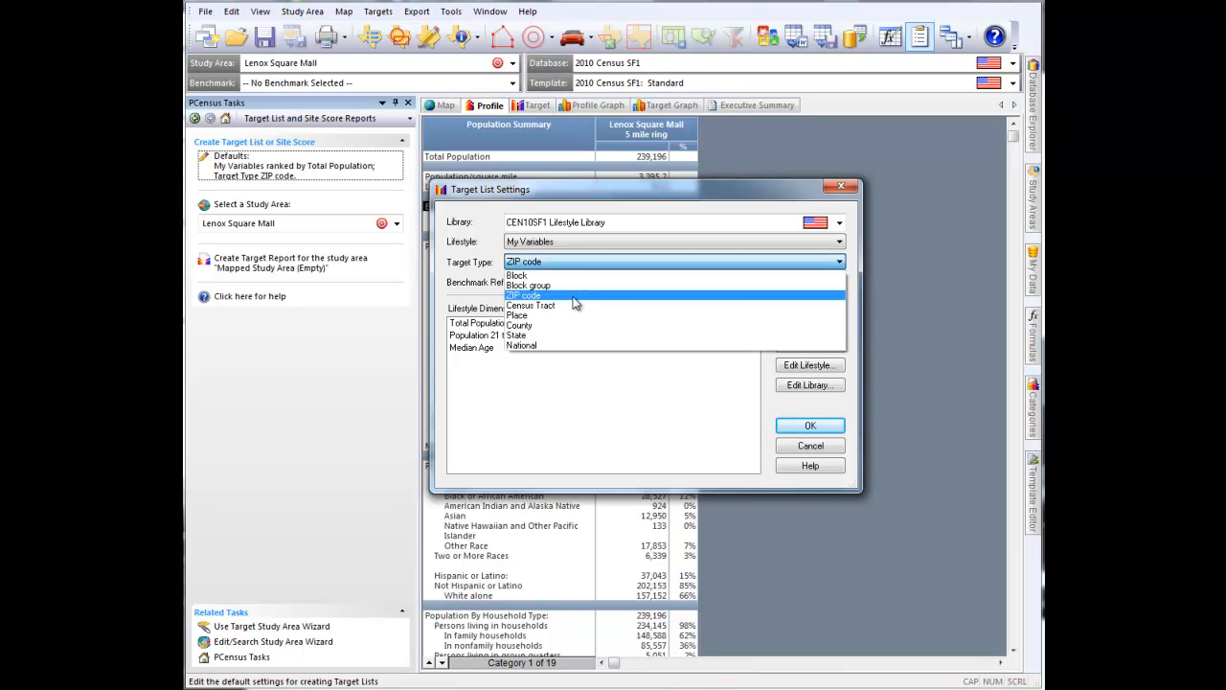
click(574, 296)
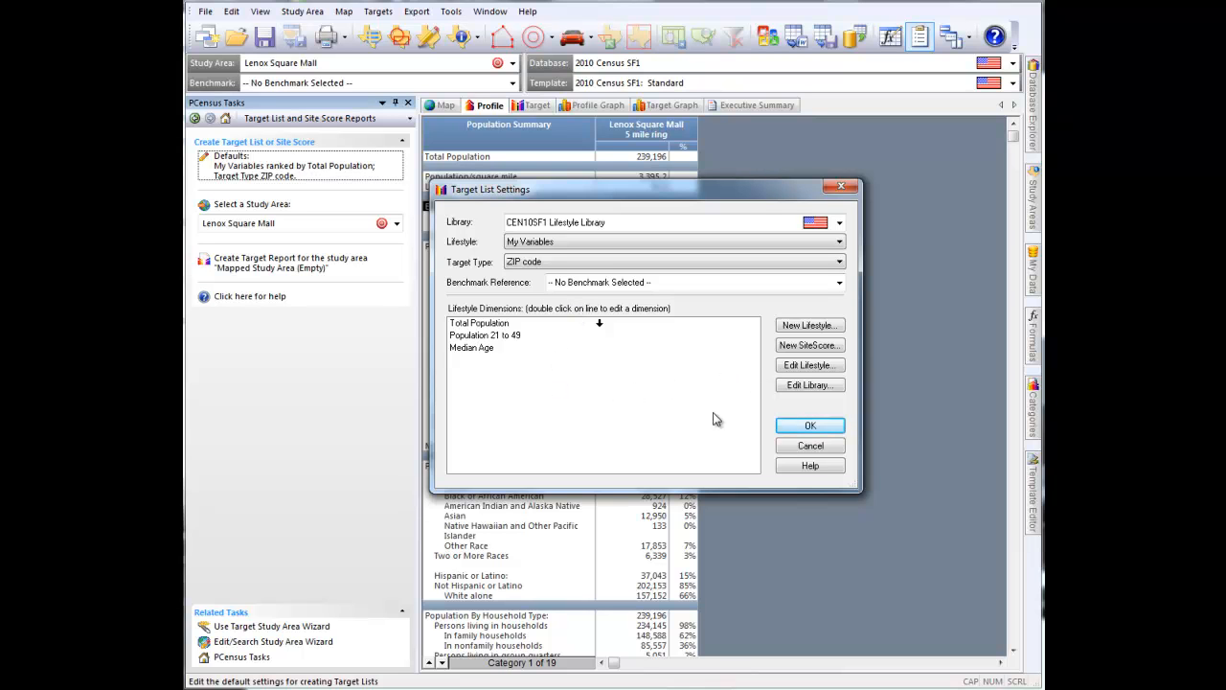
click(789, 433)
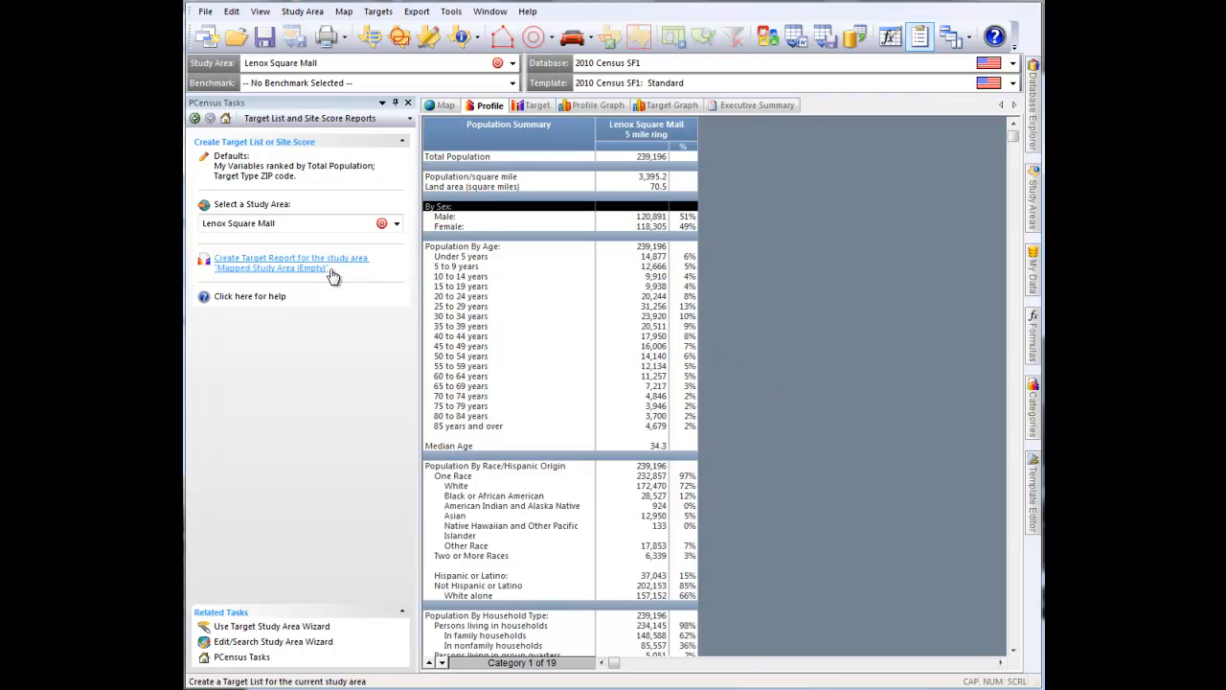
- Create a target report for the Lenox Square Mall study area and close the tasks pane
click(397, 223)
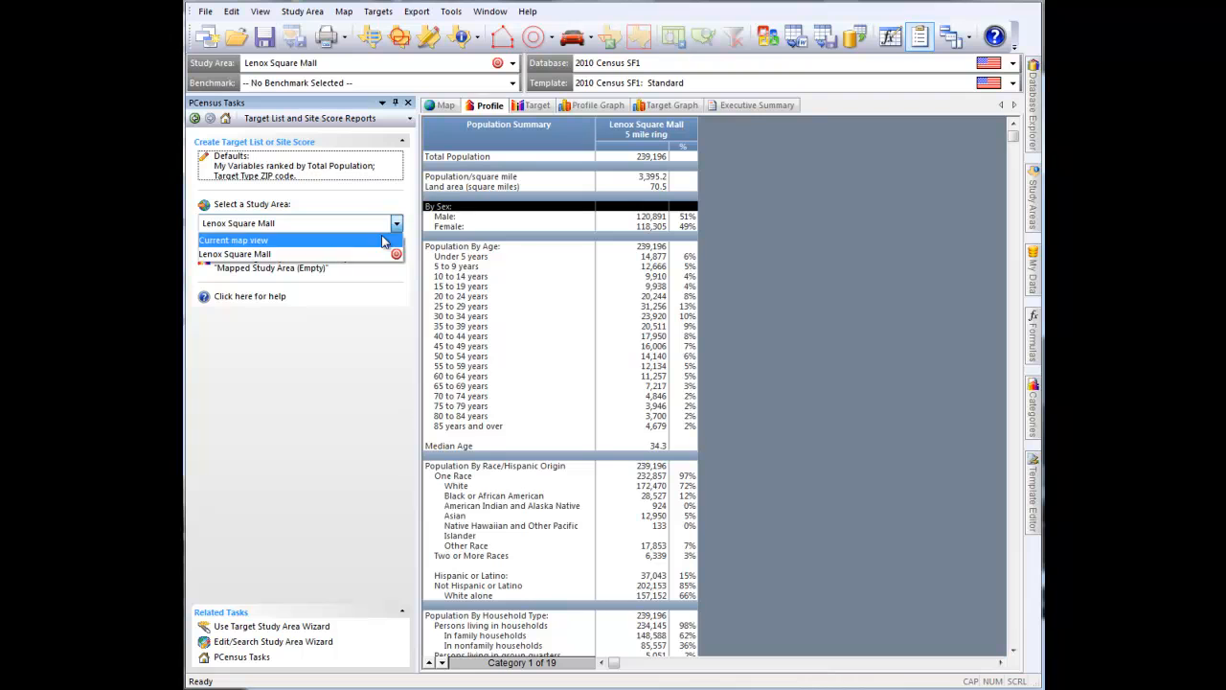
click(297, 255)
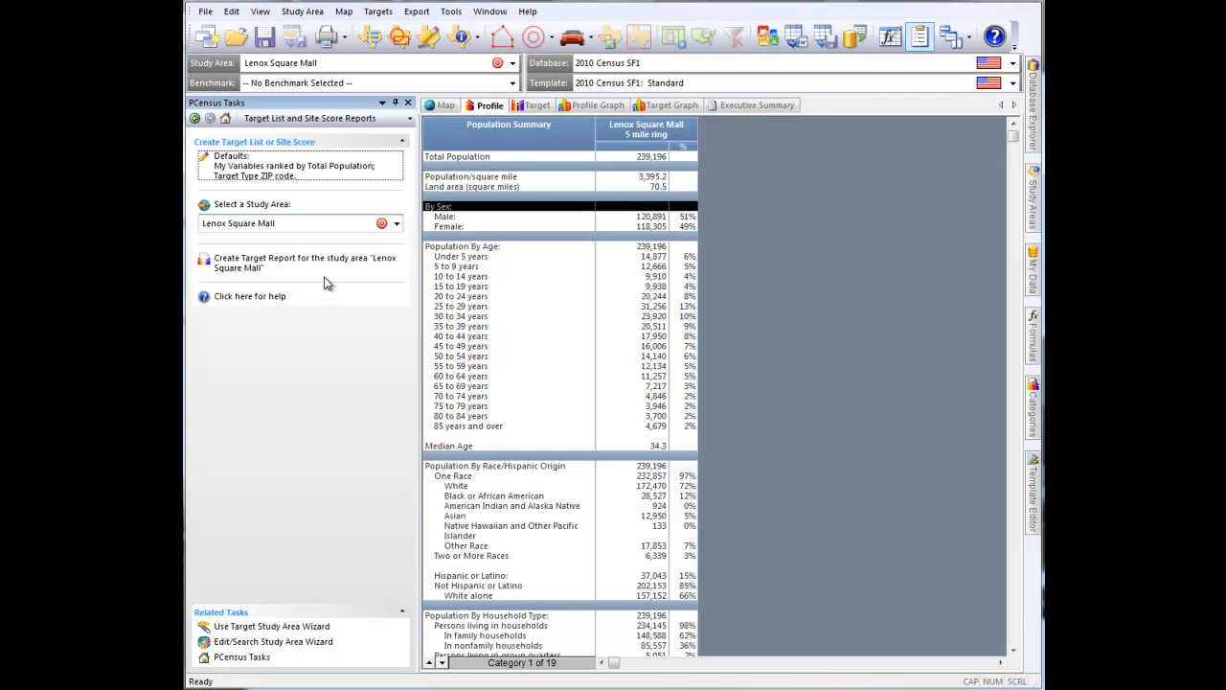
click(321, 266)
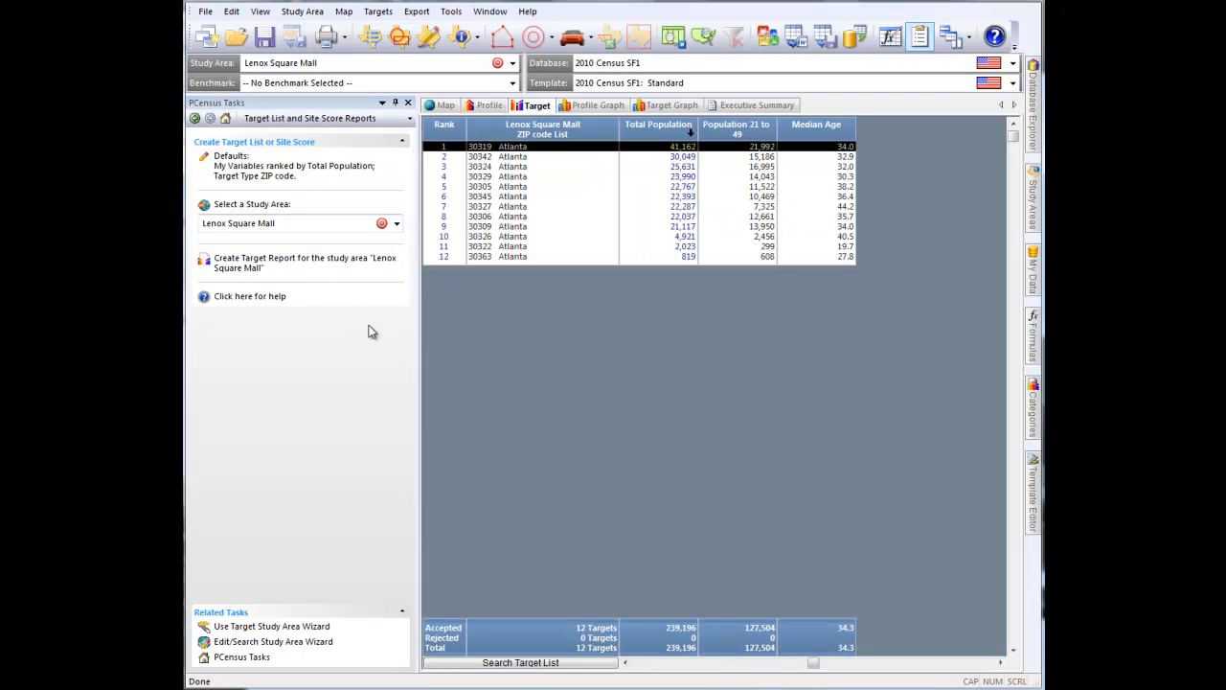
click(408, 103)
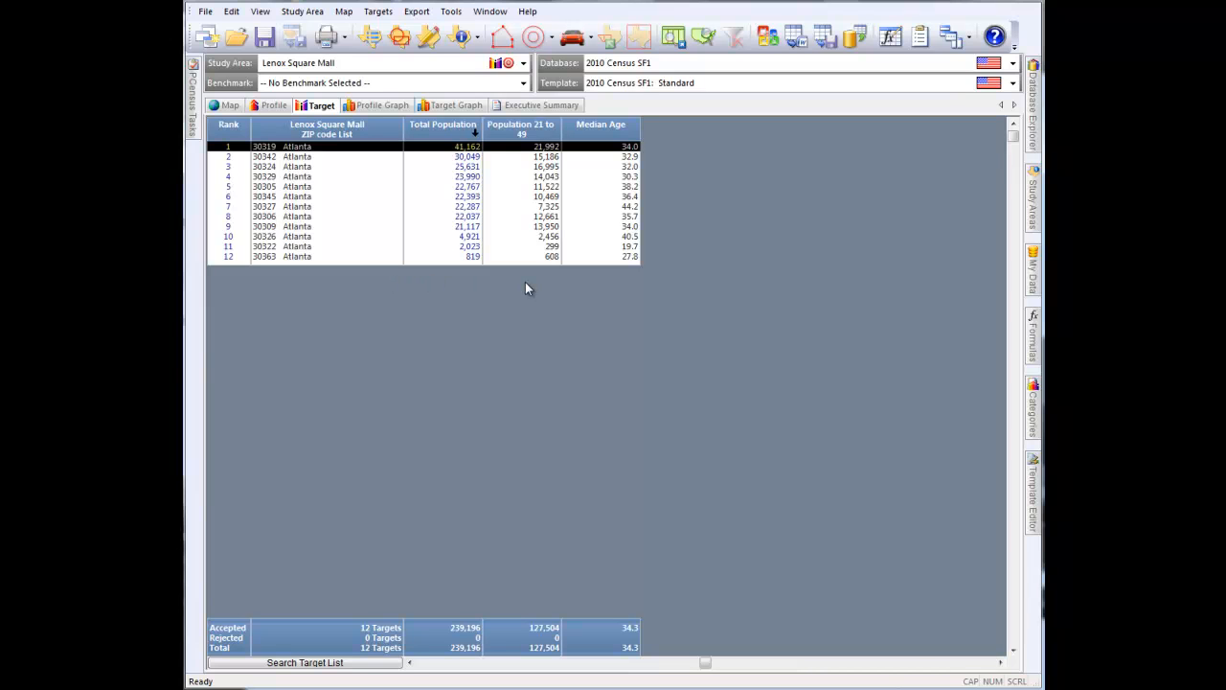
- Profile all twelve Atlanta ZIP codes in the target list as individual targets
click(308, 155)
click(308, 148)
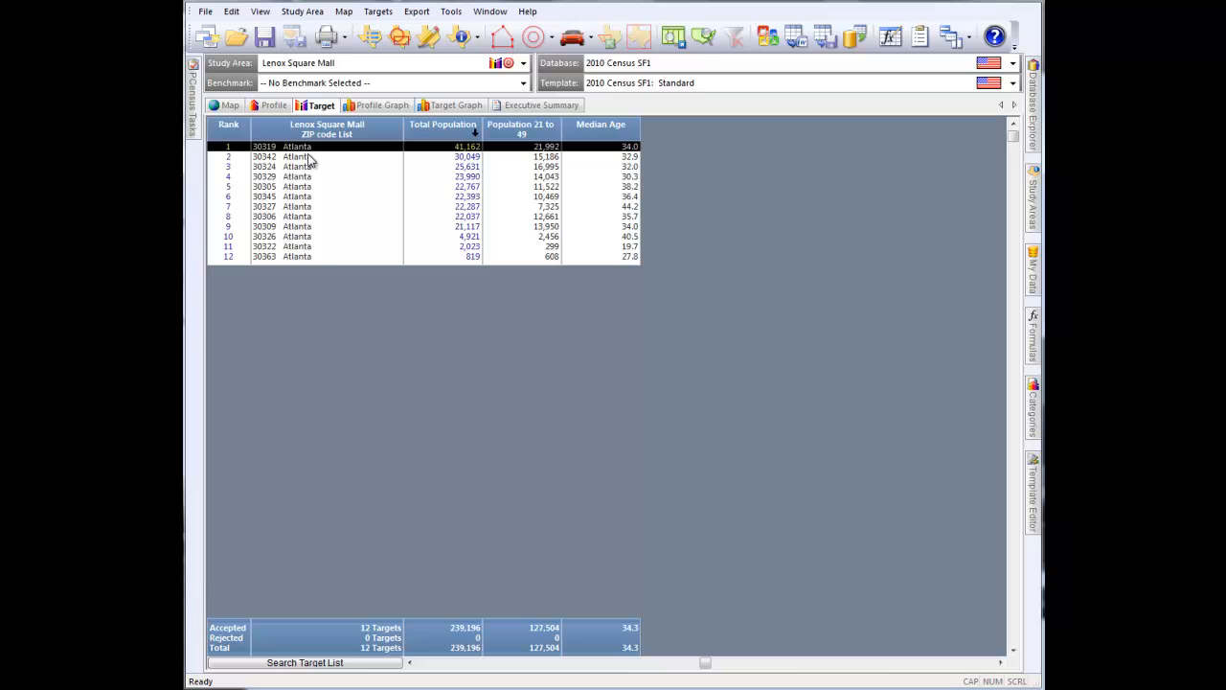
shift+click(318, 258)
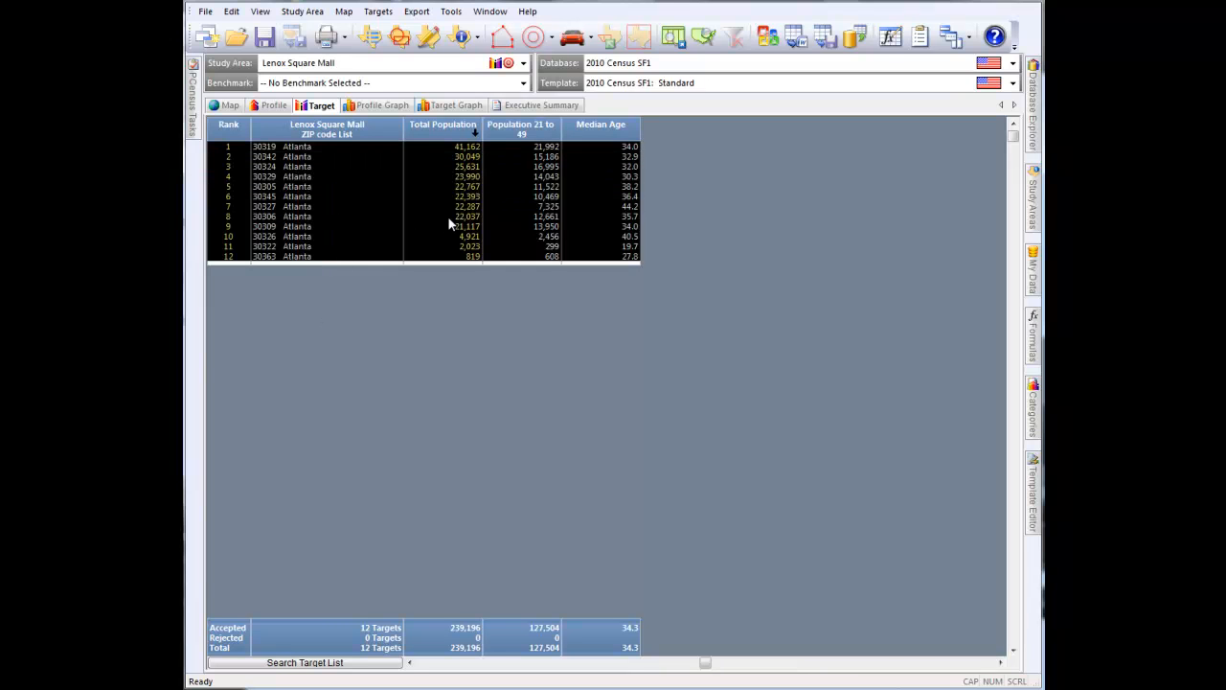
right_click(375, 212)
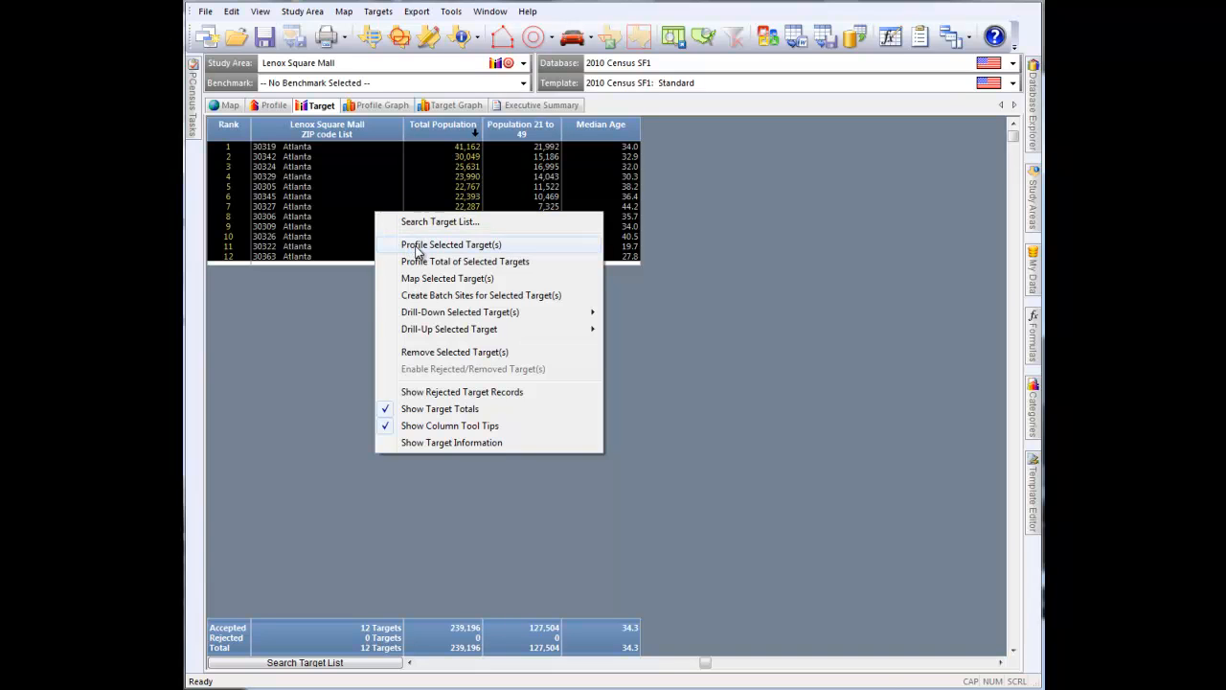
click(542, 247)
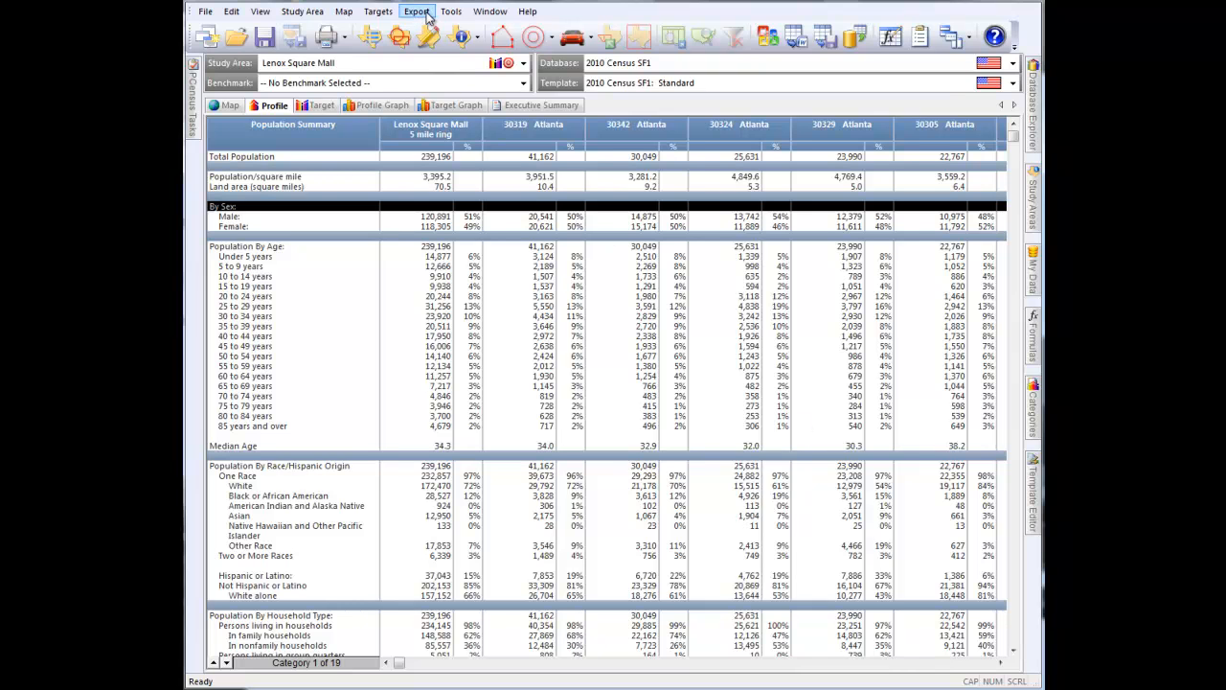
- Configure a profile totals export with Population Summary, Household & Family Summary, Males and Females: Age, Race, and header line "ZIP Code Profiles", and cancel it
click(431, 17)
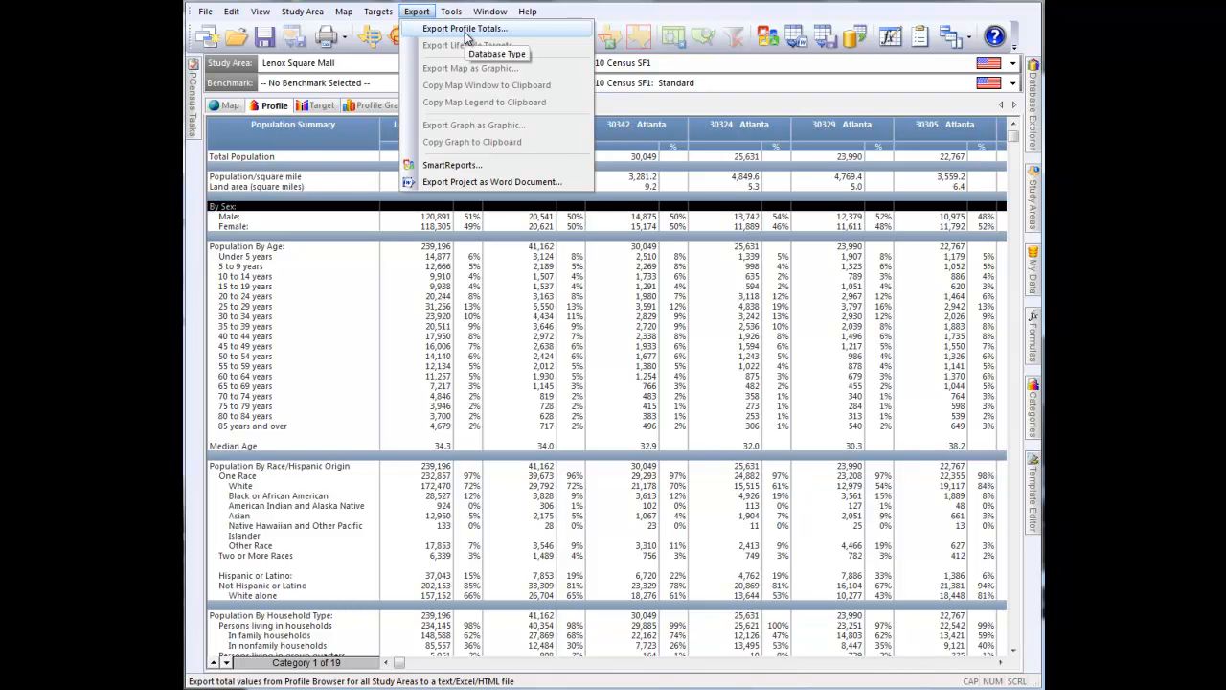
click(465, 32)
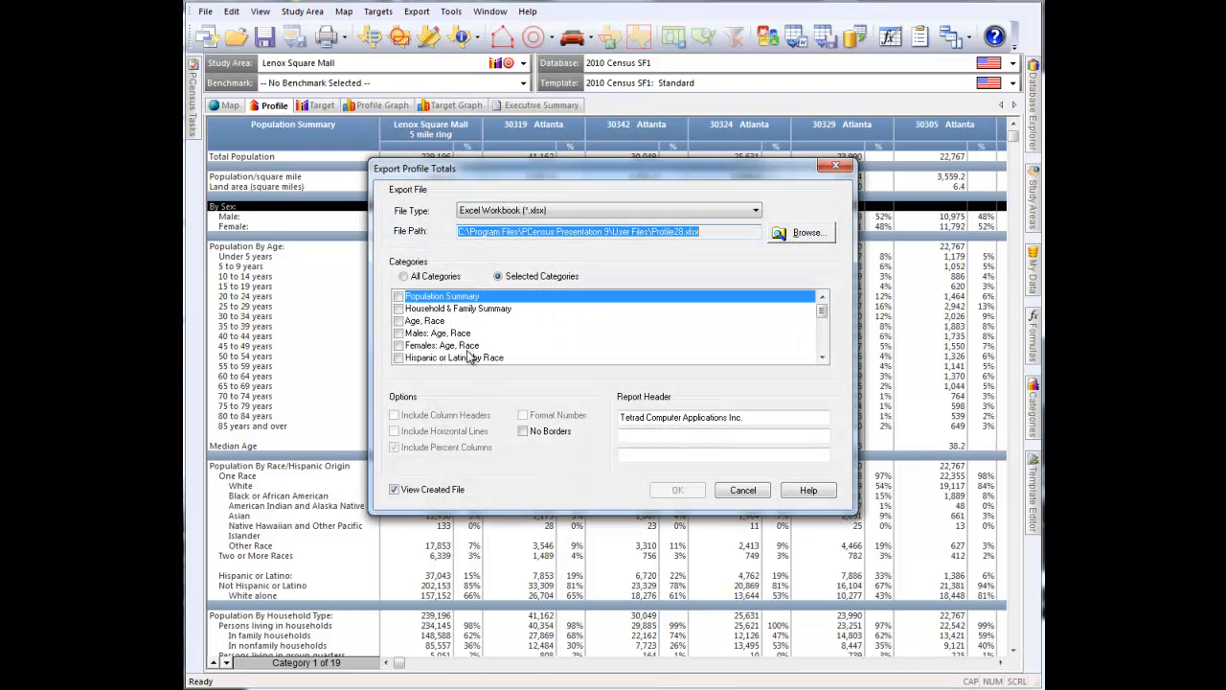
click(399, 297)
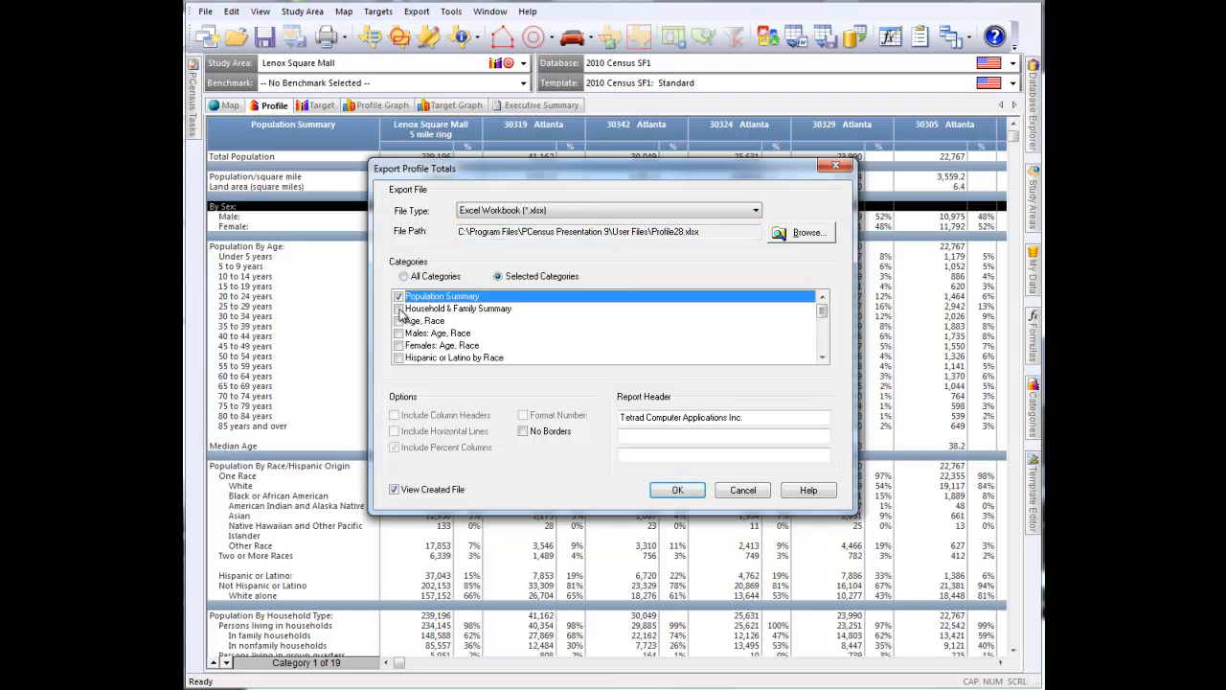
click(399, 308)
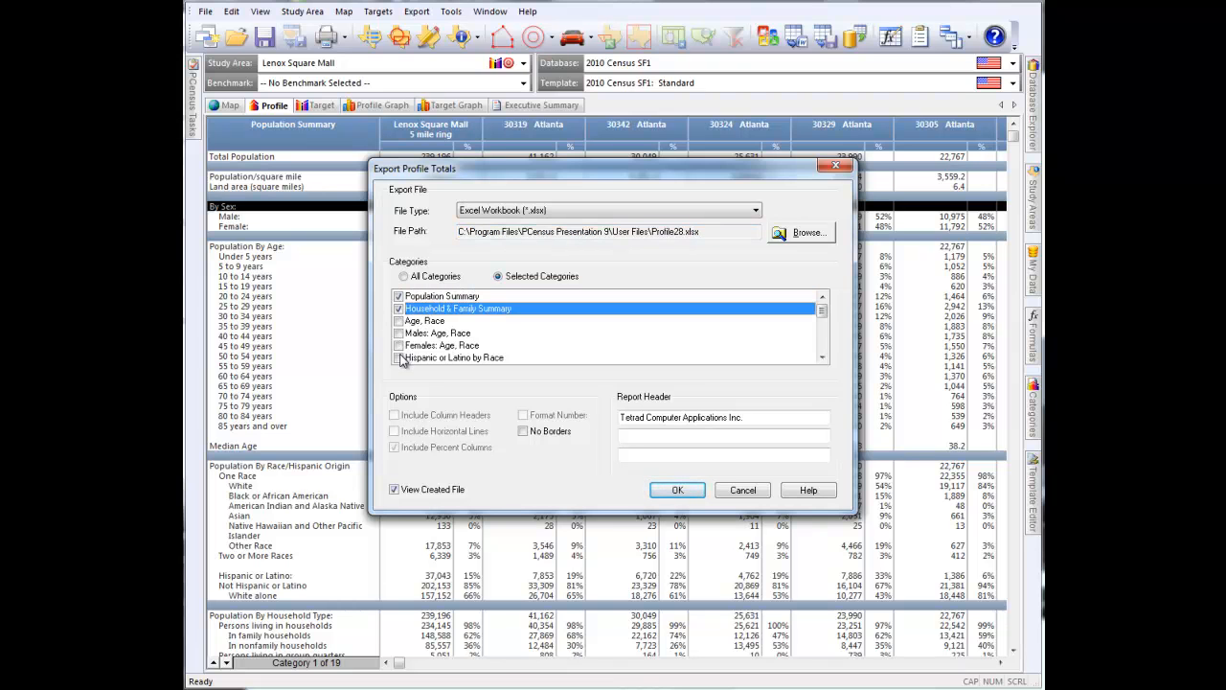
click(398, 332)
click(399, 345)
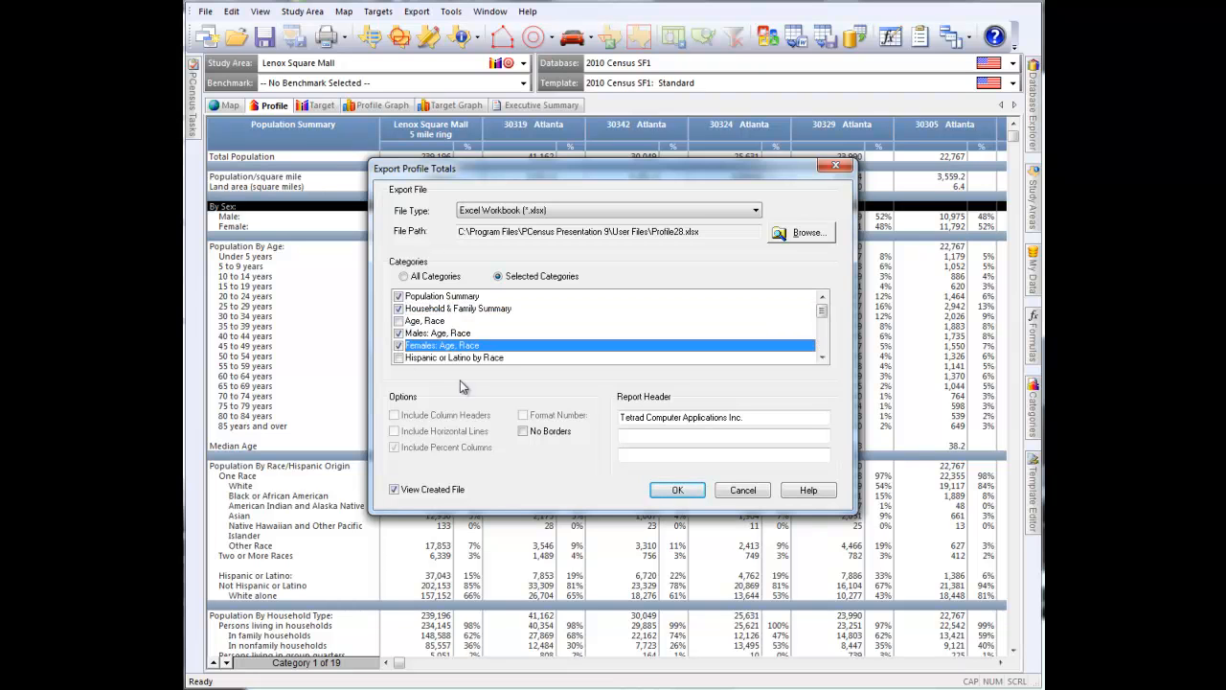
click(648, 438)
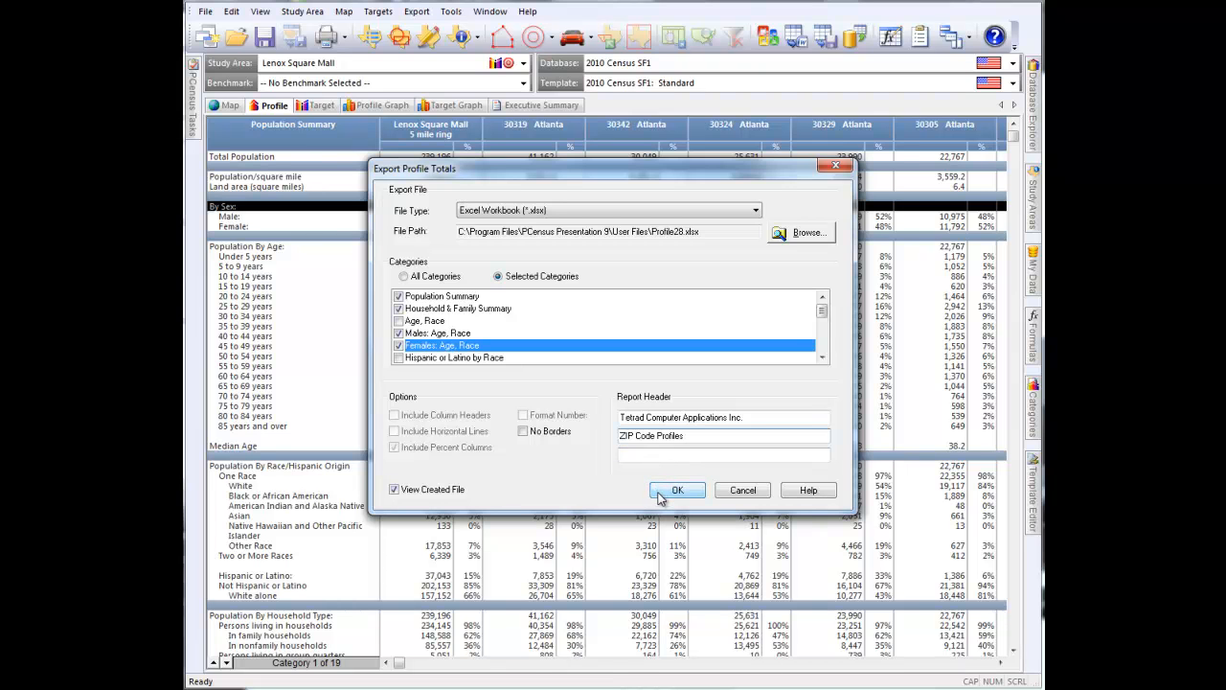
click(741, 491)
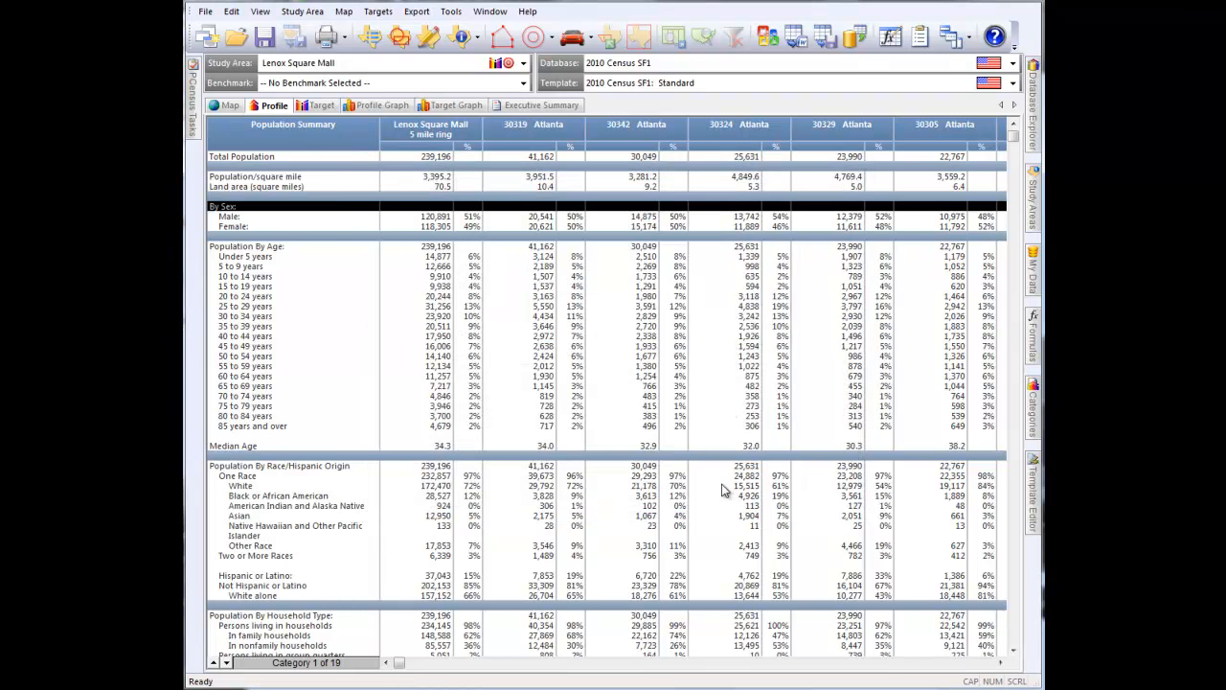